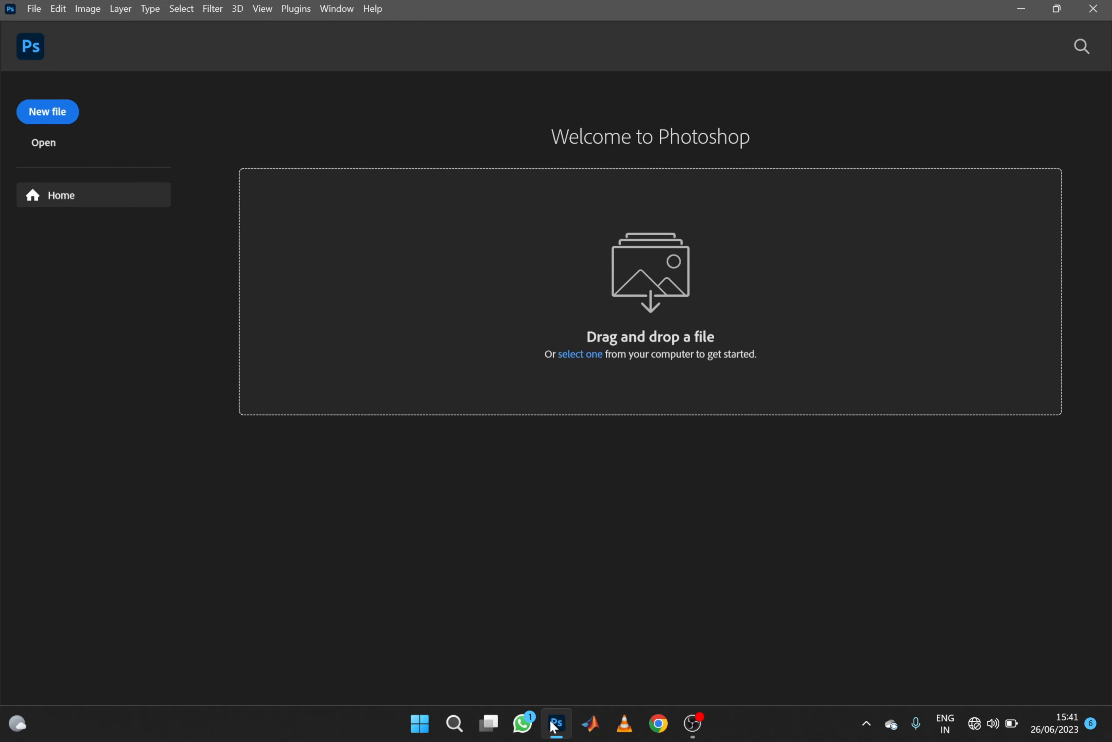
Open the raw file youtube.dng into Camera Raw from the Open dialog.
{"action": "left_click", "coordinate": [44, 144]}
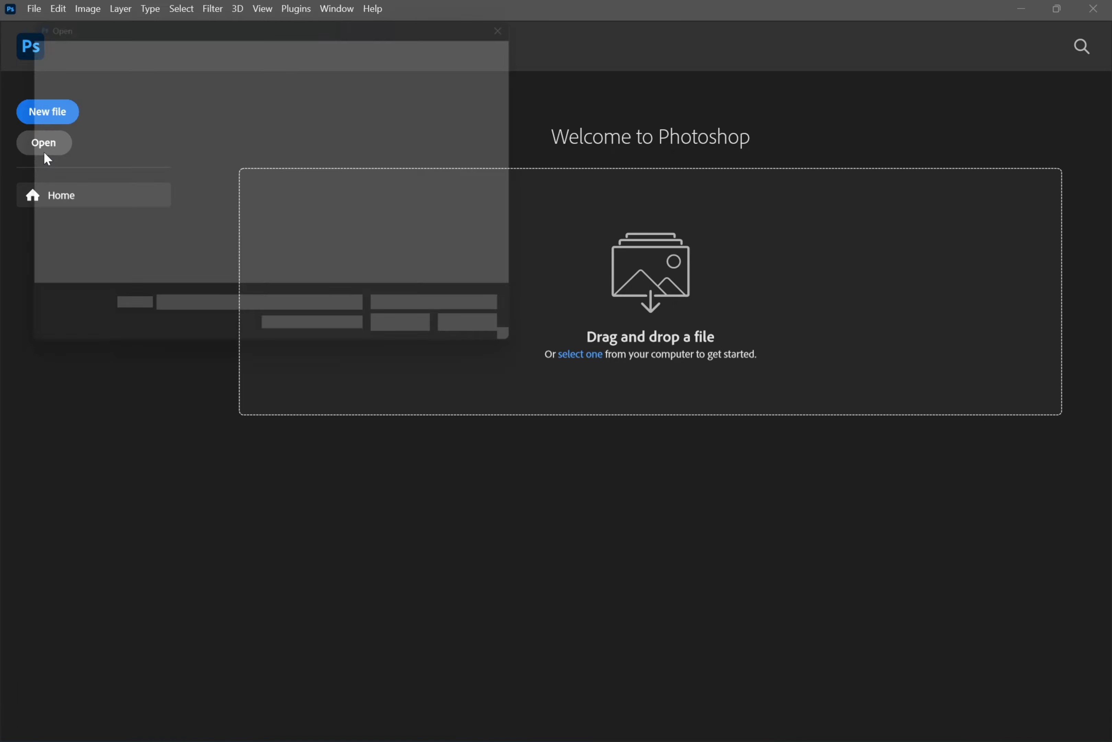
{"action": "scroll", "coordinate": [205, 219], "scroll_direction": "down", "scroll_amount": 5}
{"action": "double_click", "coordinate": [205, 220]}
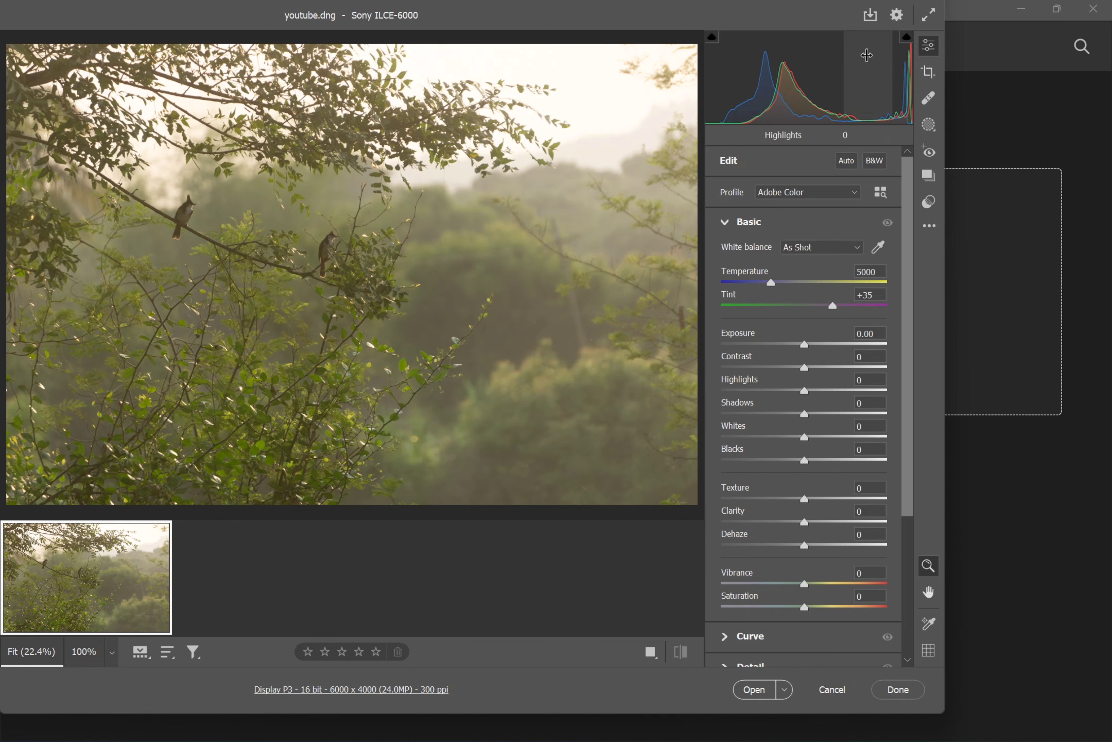
Set the crop to the 4 x 5 / 8 x 10 ratio in portrait orientation.
{"action": "left_click", "coordinate": [929, 71]}
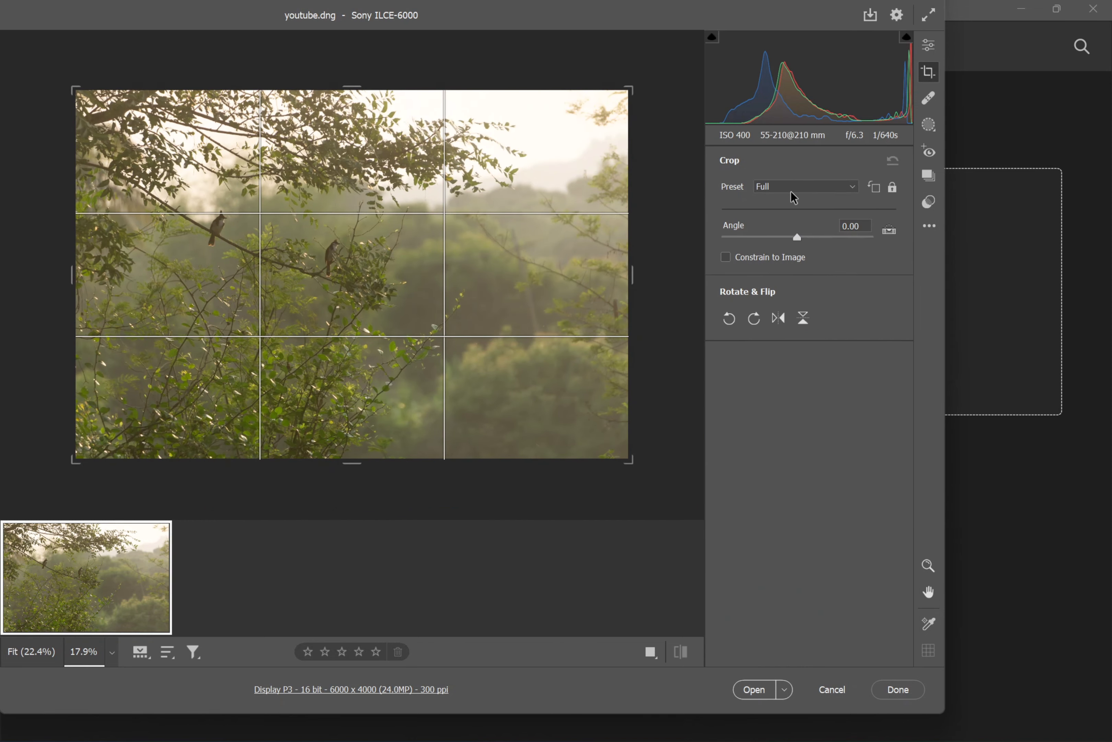
{"action": "left_click", "coordinate": [841, 188]}
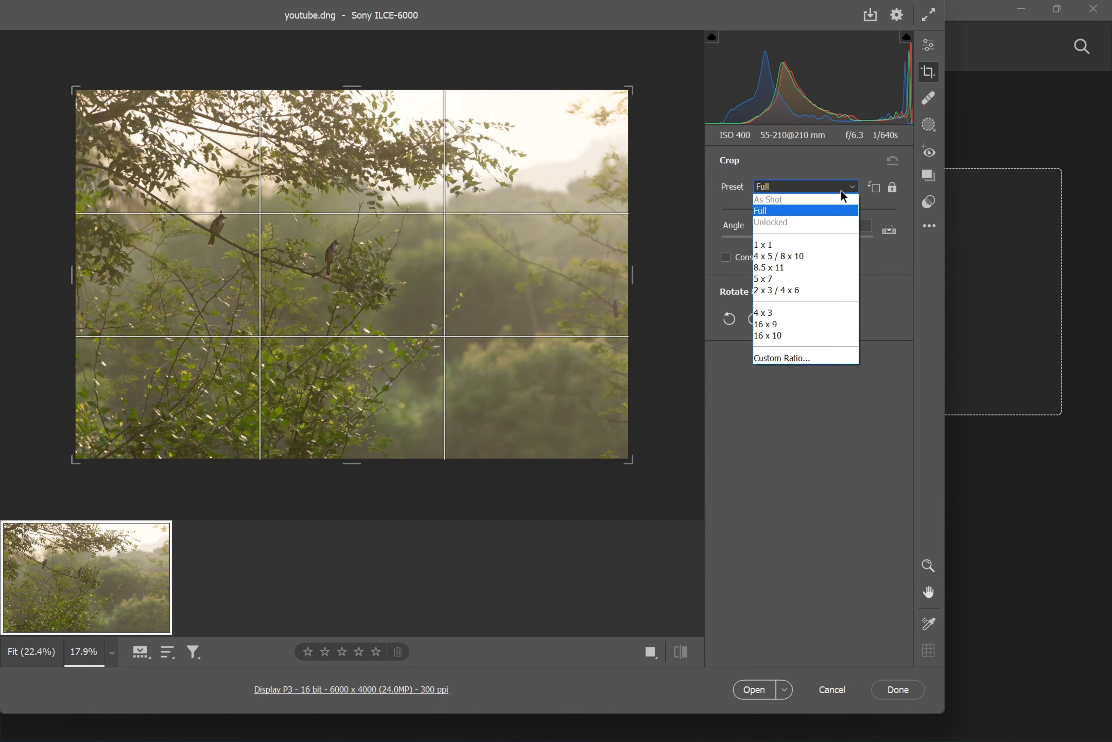
{"action": "left_click", "coordinate": [809, 255]}
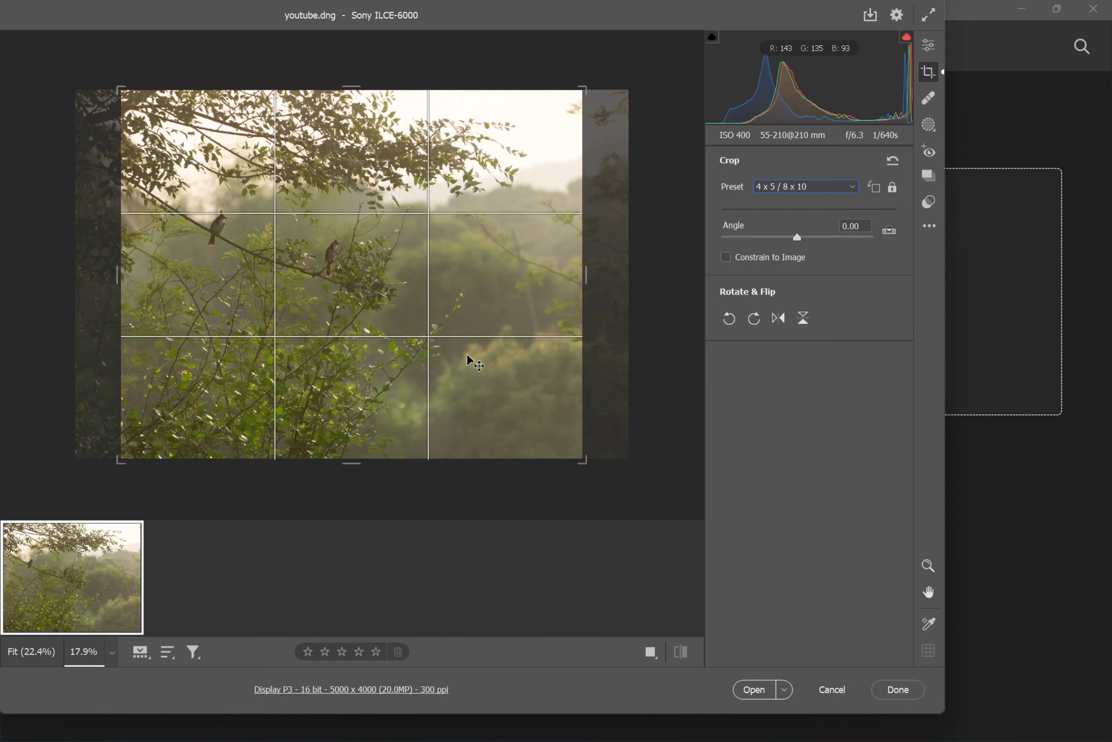
{"action": "key", "text": "x"}
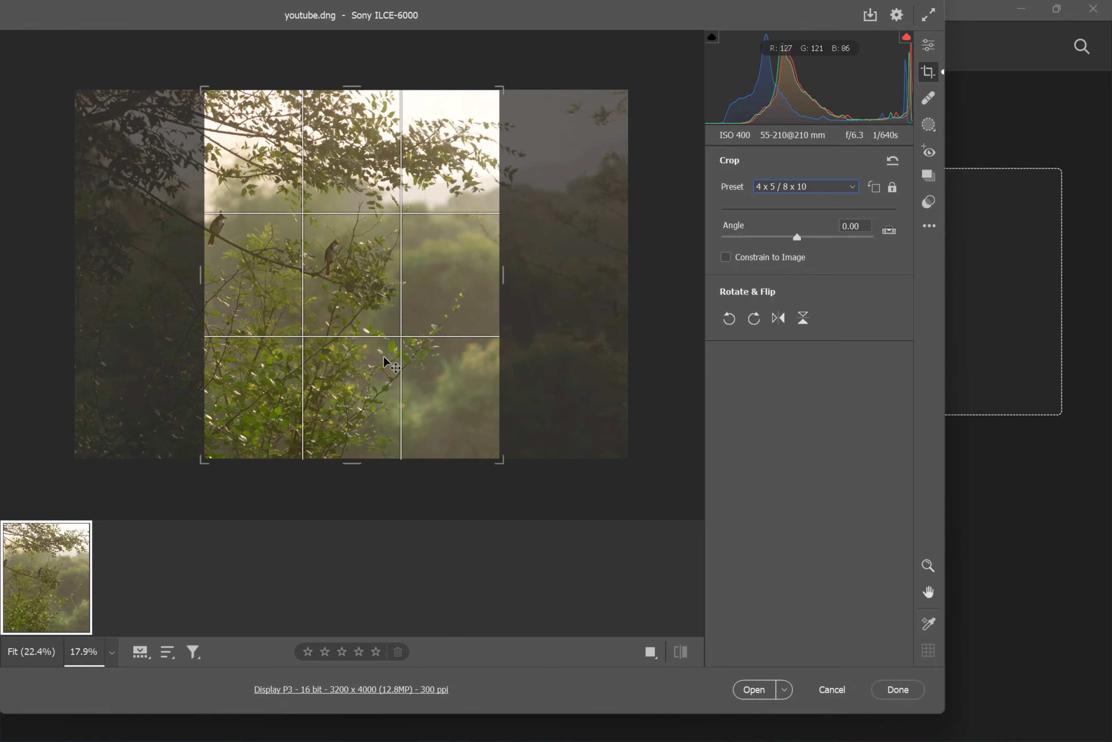
Frame the crop around the two birds and open the cropped photo in Photoshop.
{"action": "left_click_drag", "start_coordinate": [340, 311], "coordinate": [367, 321]}
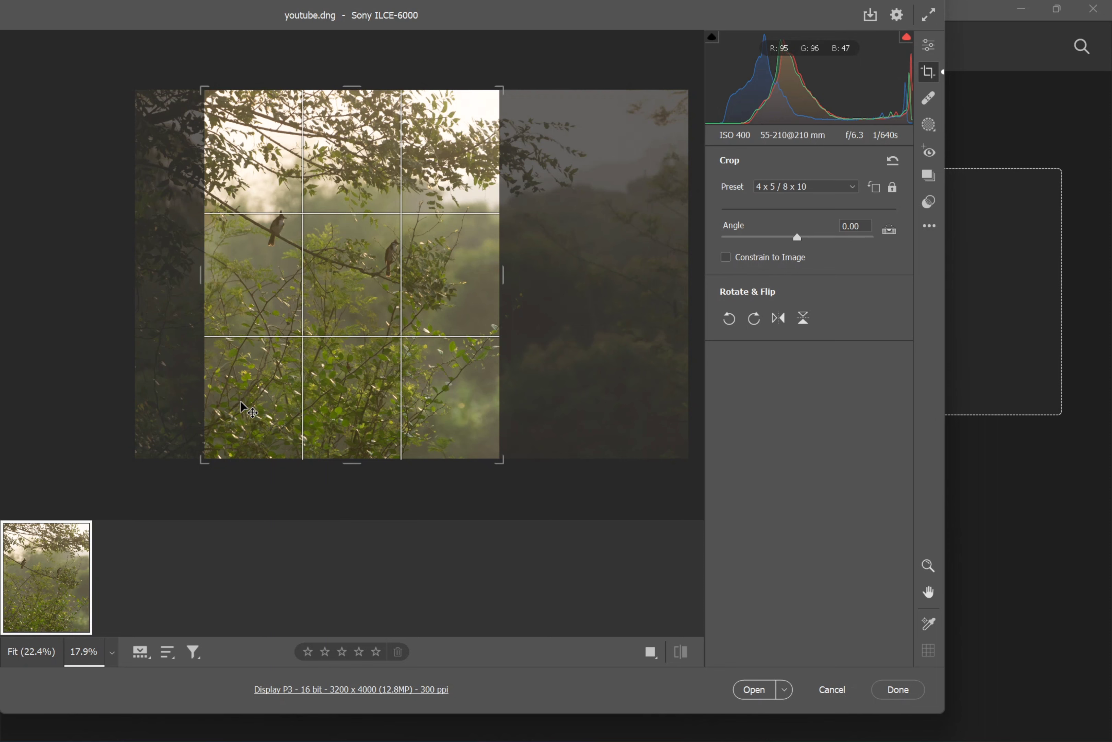
{"action": "left_click_drag", "start_coordinate": [204, 455], "coordinate": [210, 452]}
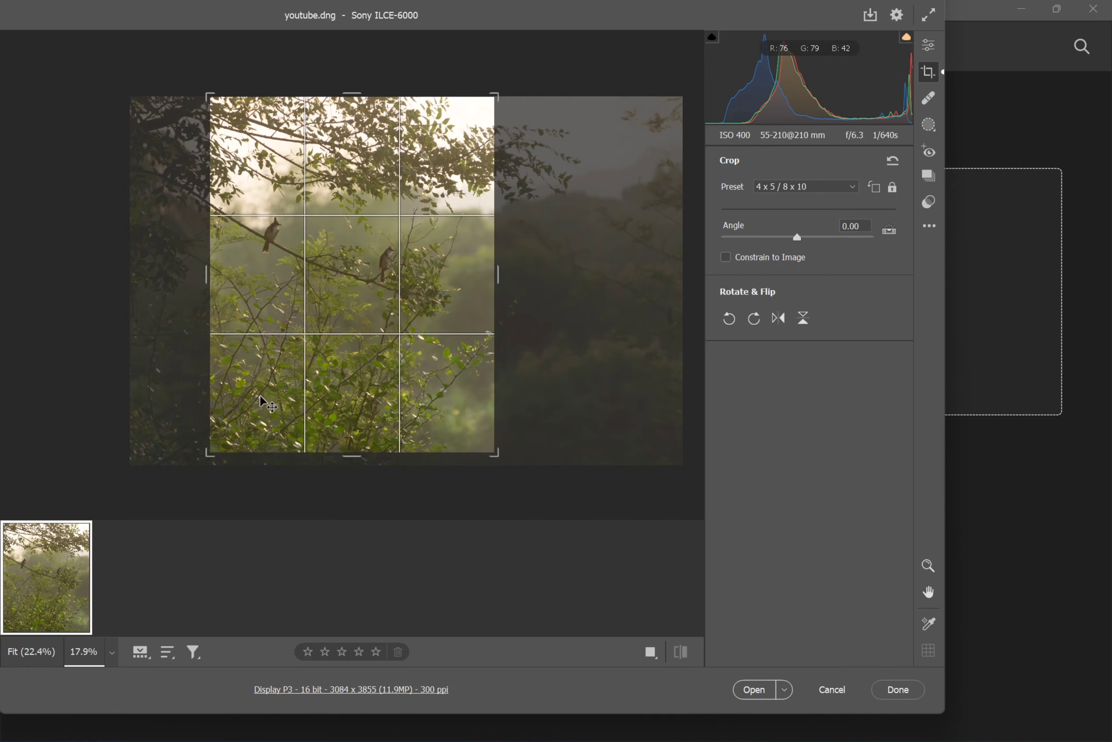
{"action": "left_click_drag", "start_coordinate": [276, 363], "coordinate": [292, 349]}
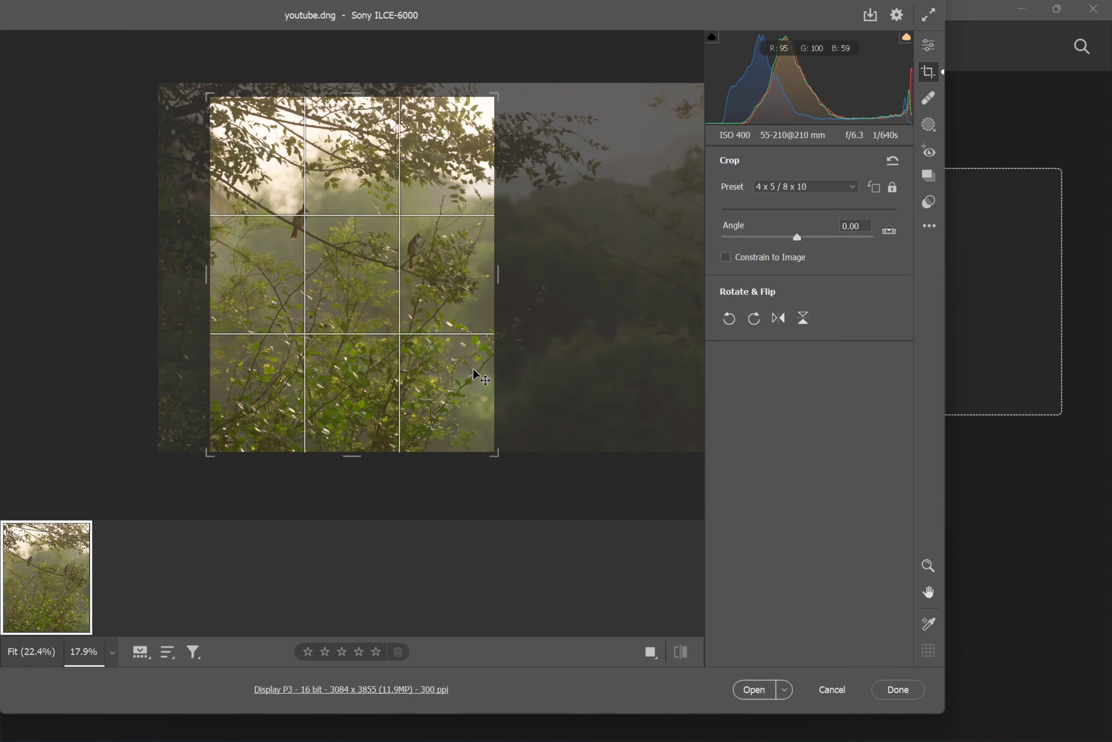
{"action": "left_click", "coordinate": [756, 691]}
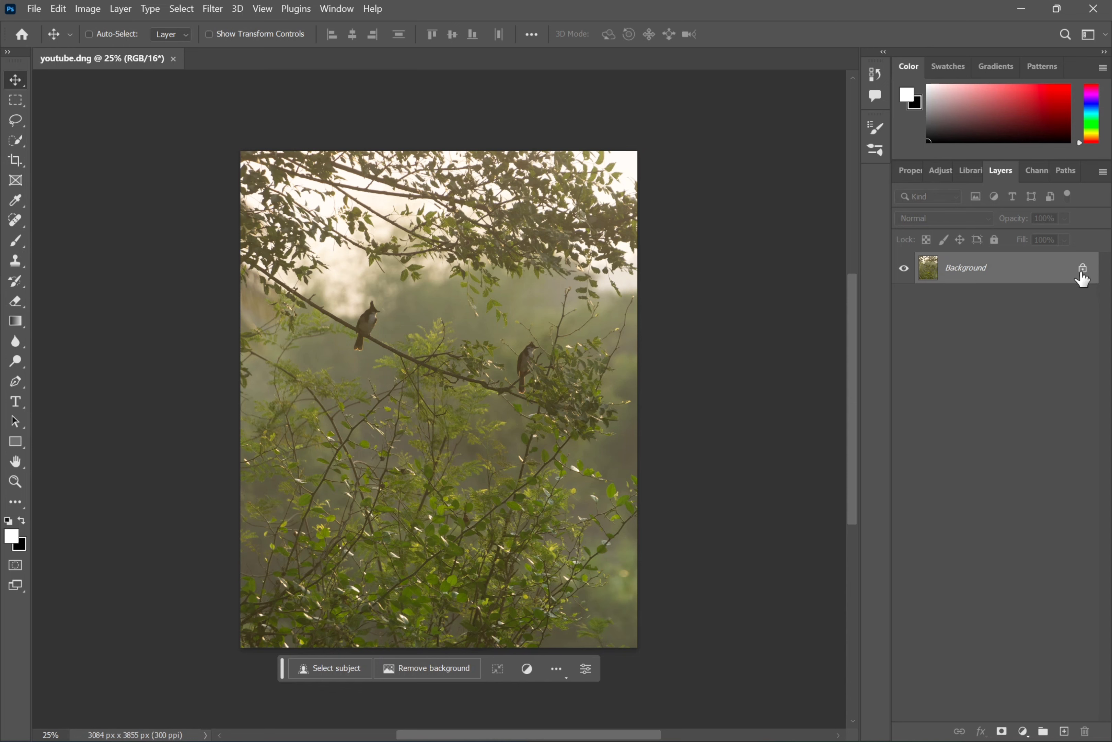
Duplicate the photo to Layer 1, unlock Background, and apply Camera Raw Filter to Layer 1.
{"action": "key", "text": "ctrl+j"}
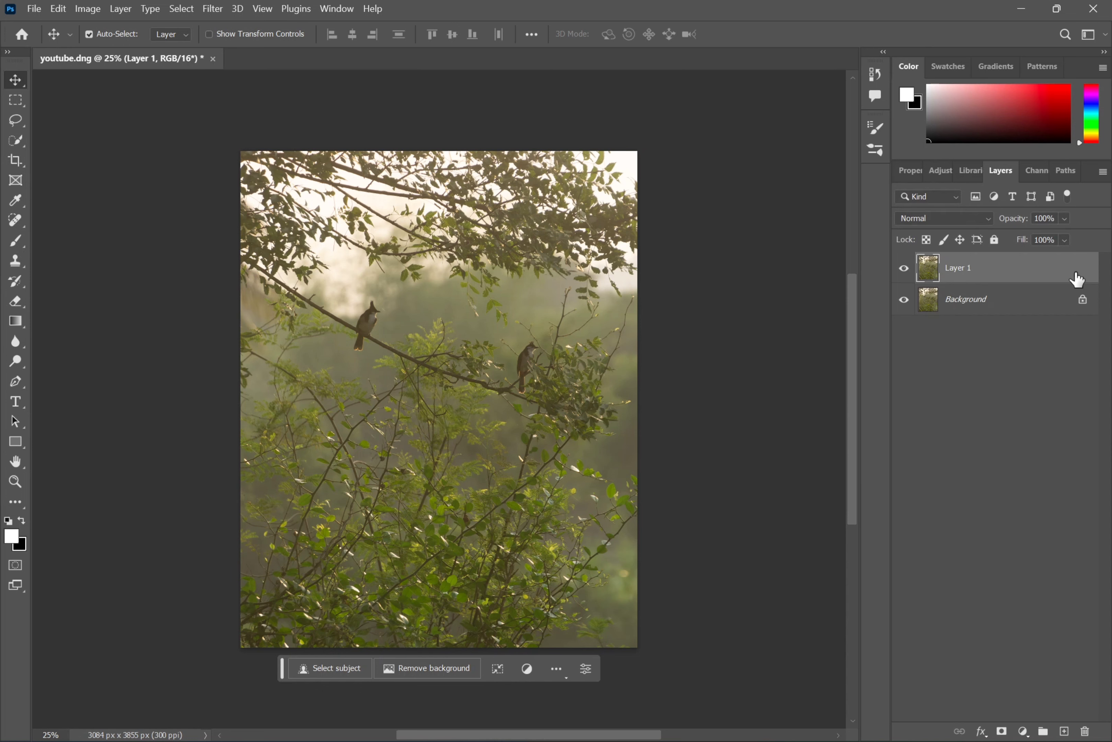
{"action": "left_click", "coordinate": [1083, 300]}
{"action": "left_click", "coordinate": [994, 275]}
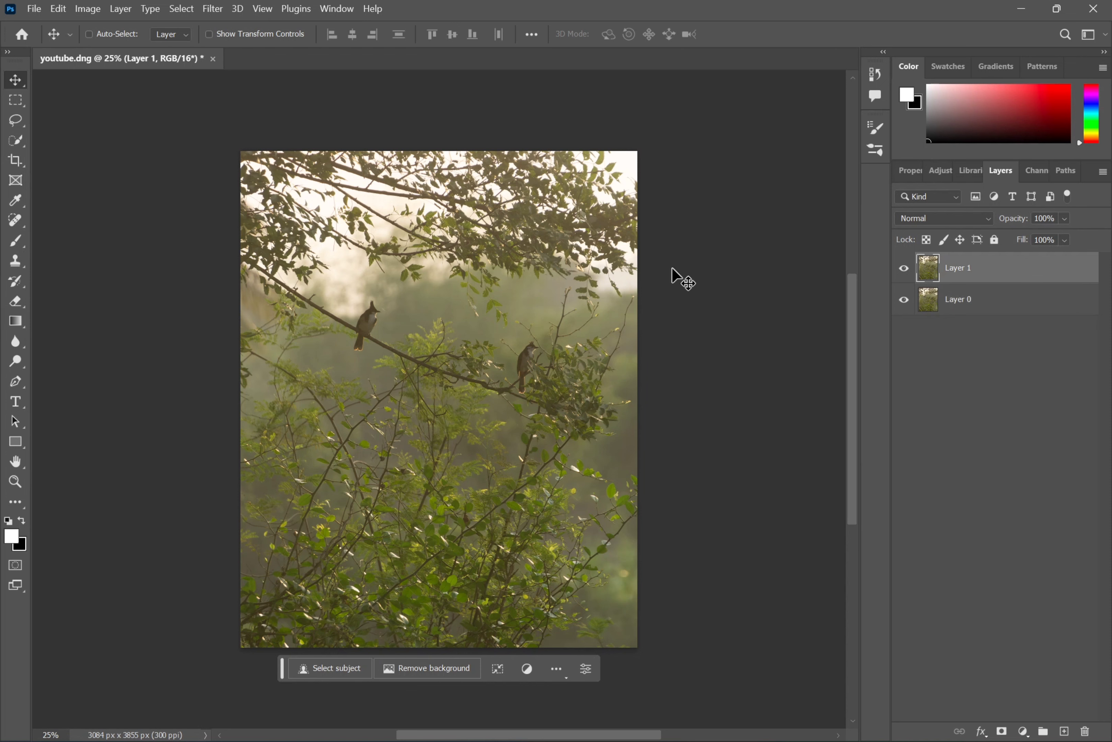
{"action": "left_click", "coordinate": [222, 7]}
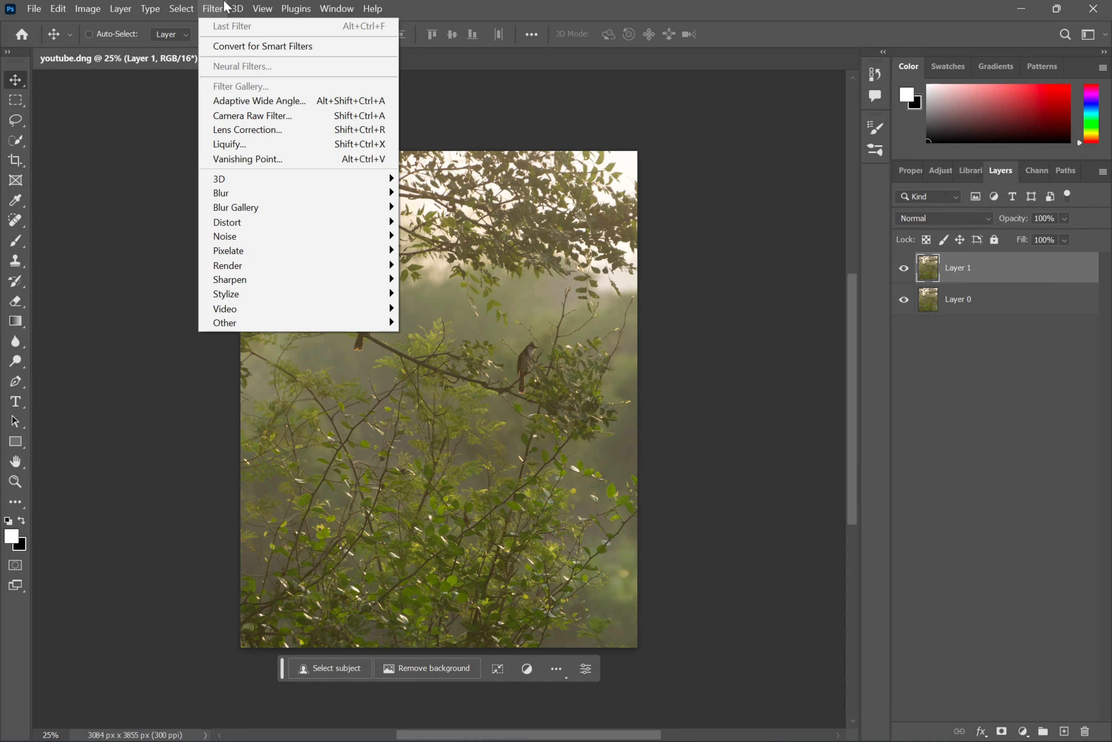
{"action": "left_click", "coordinate": [237, 125]}
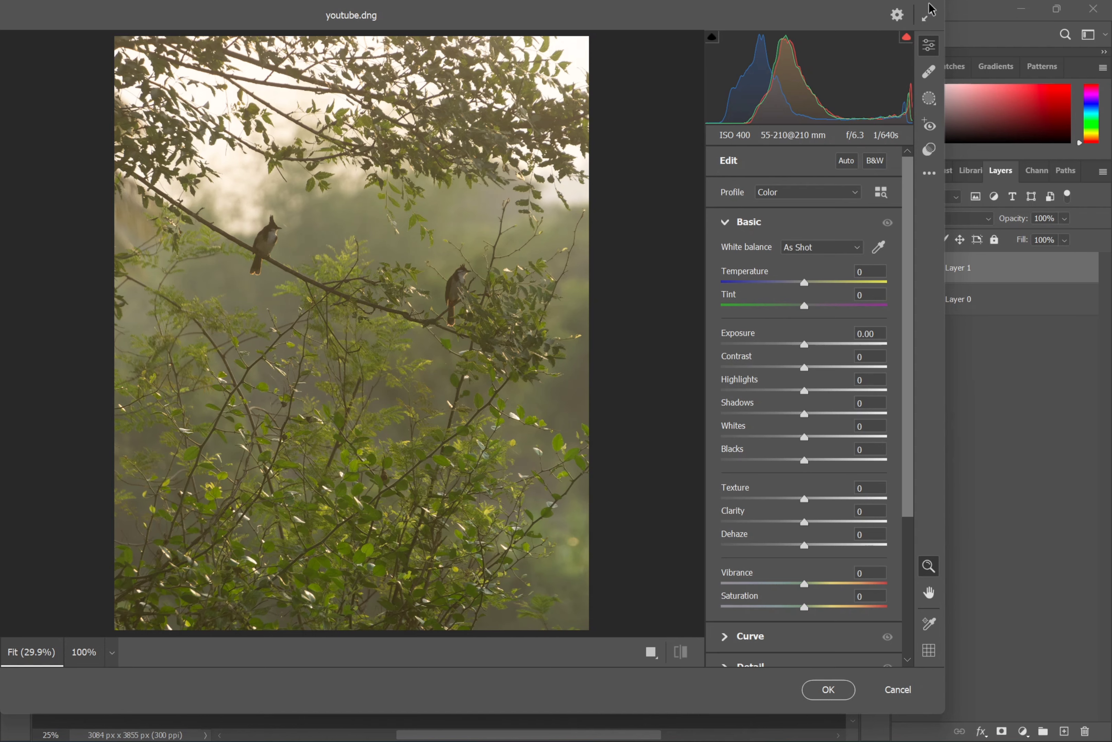
In full-screen Camera Raw, set Temperature to +90 and Exposure to -3.15, checking the zoomed birds.
{"action": "left_click", "coordinate": [929, 17]}
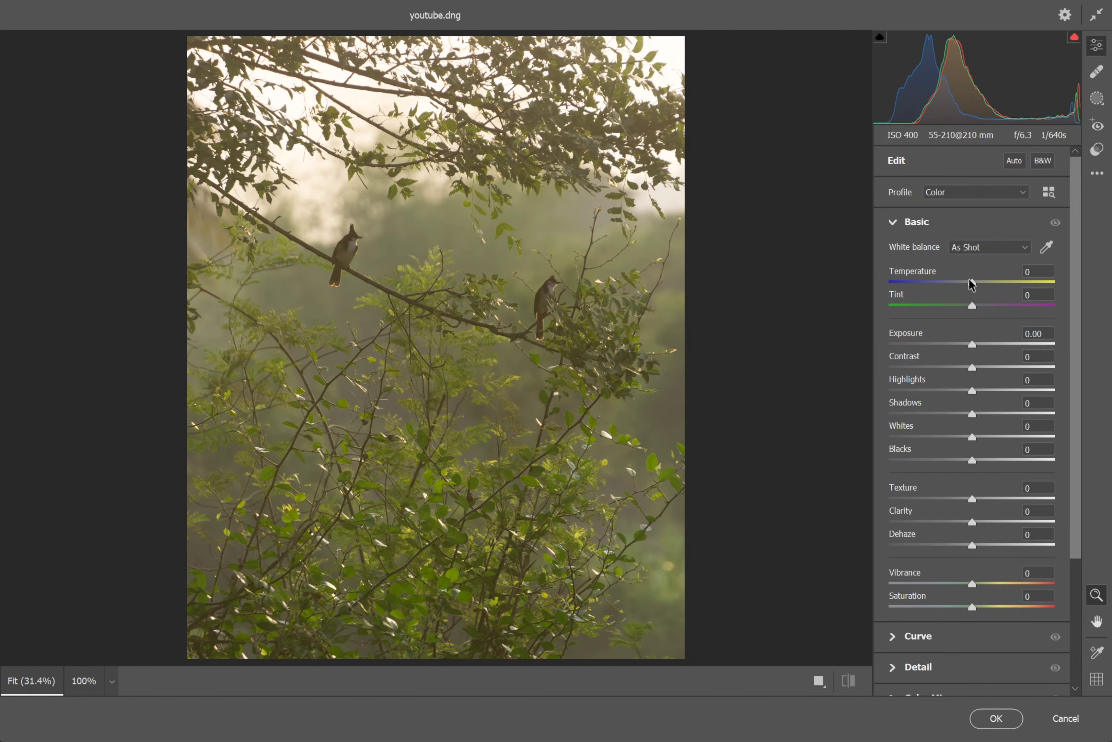
{"action": "left_click_drag", "start_coordinate": [976, 282], "coordinate": [1045, 283]}
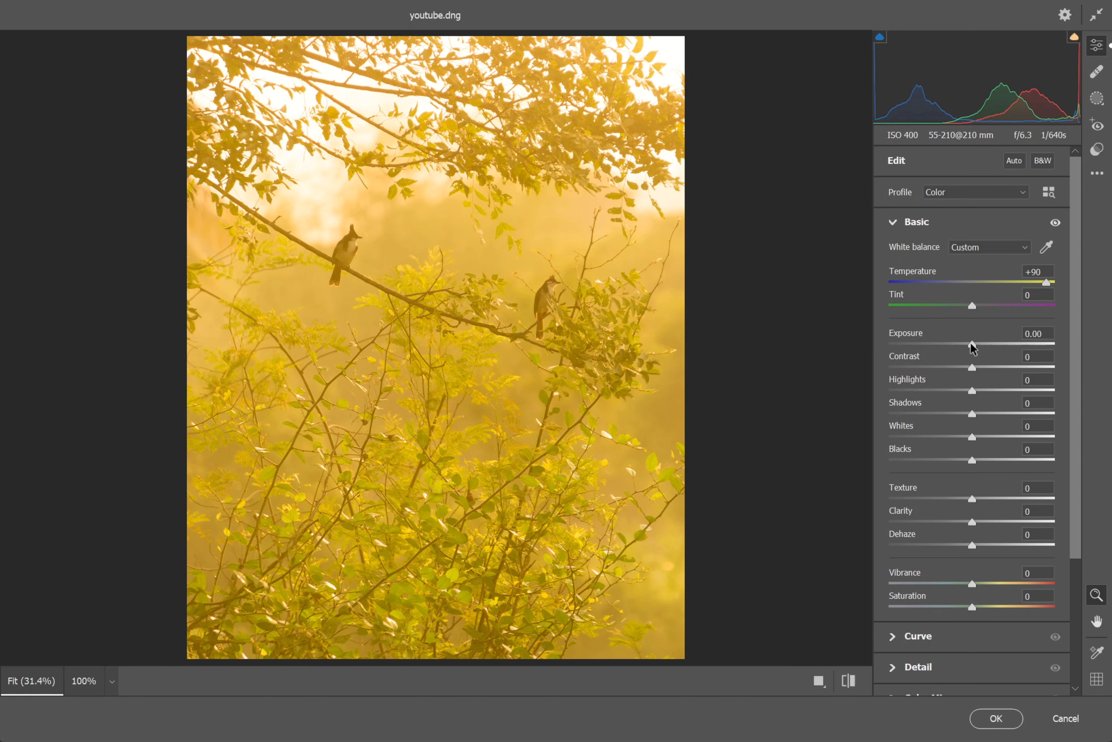
{"action": "left_click_drag", "start_coordinate": [971, 343], "coordinate": [918, 395]}
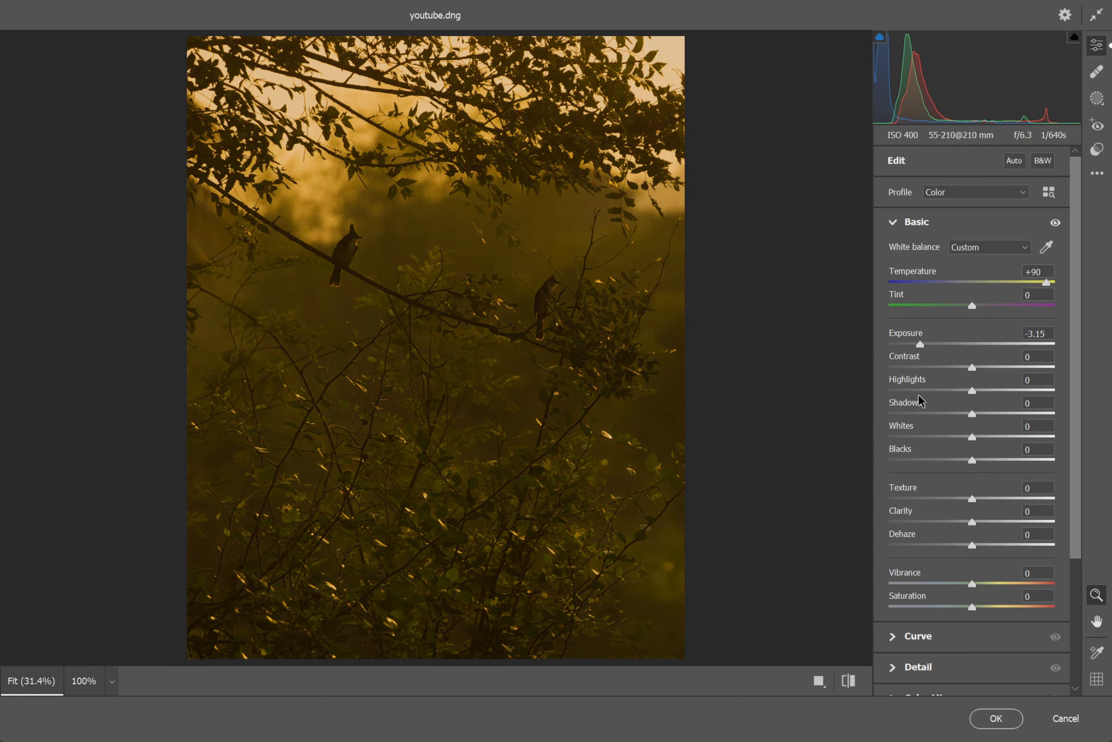
{"action": "left_click", "coordinate": [654, 438]}
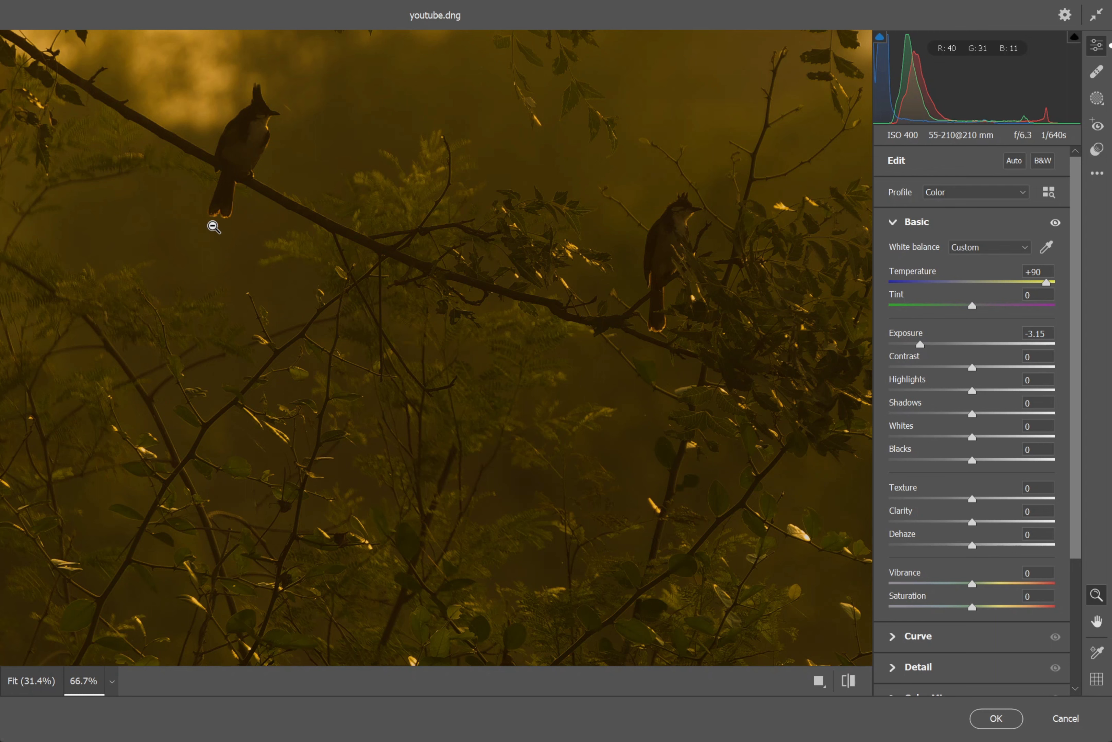
{"action": "left_click", "coordinate": [412, 250], "text": "alt"}
{"action": "left_click", "coordinate": [410, 251], "text": "alt"}
{"action": "left_click", "coordinate": [411, 250], "text": "alt"}
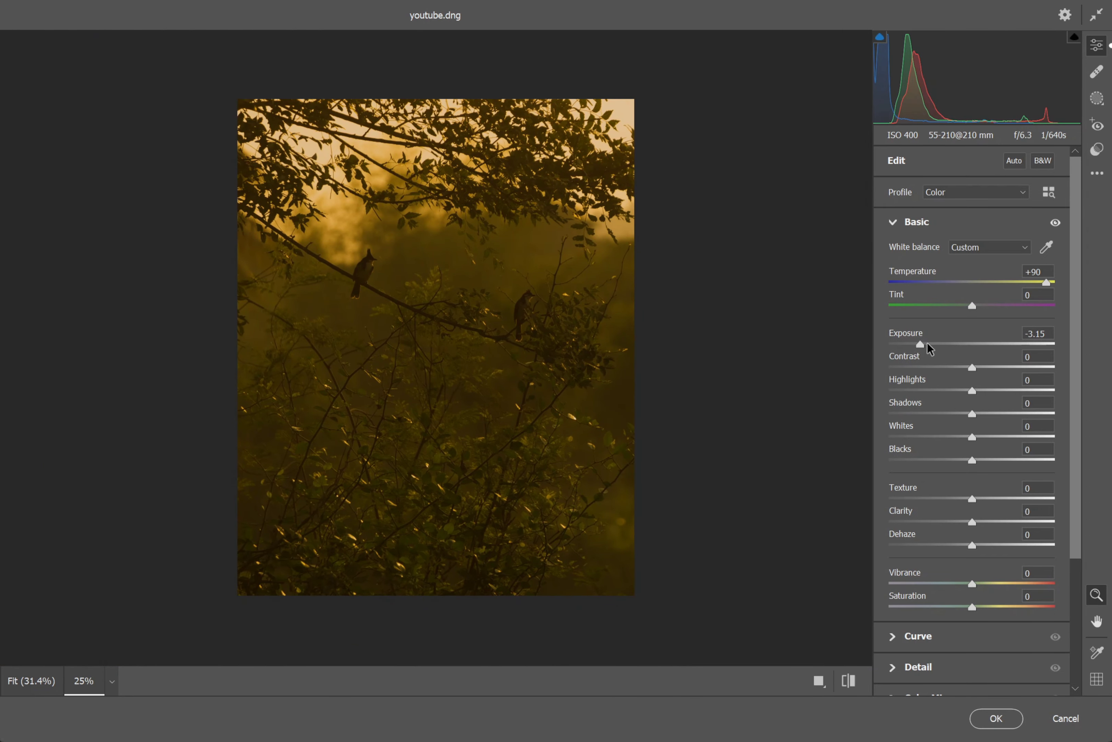
Lower Exposure to -3.25 and set Highlights -31, Shadows +55, Whites +25, Blacks -8, Vibrance +26.
{"action": "left_click_drag", "start_coordinate": [922, 344], "coordinate": [985, 367]}
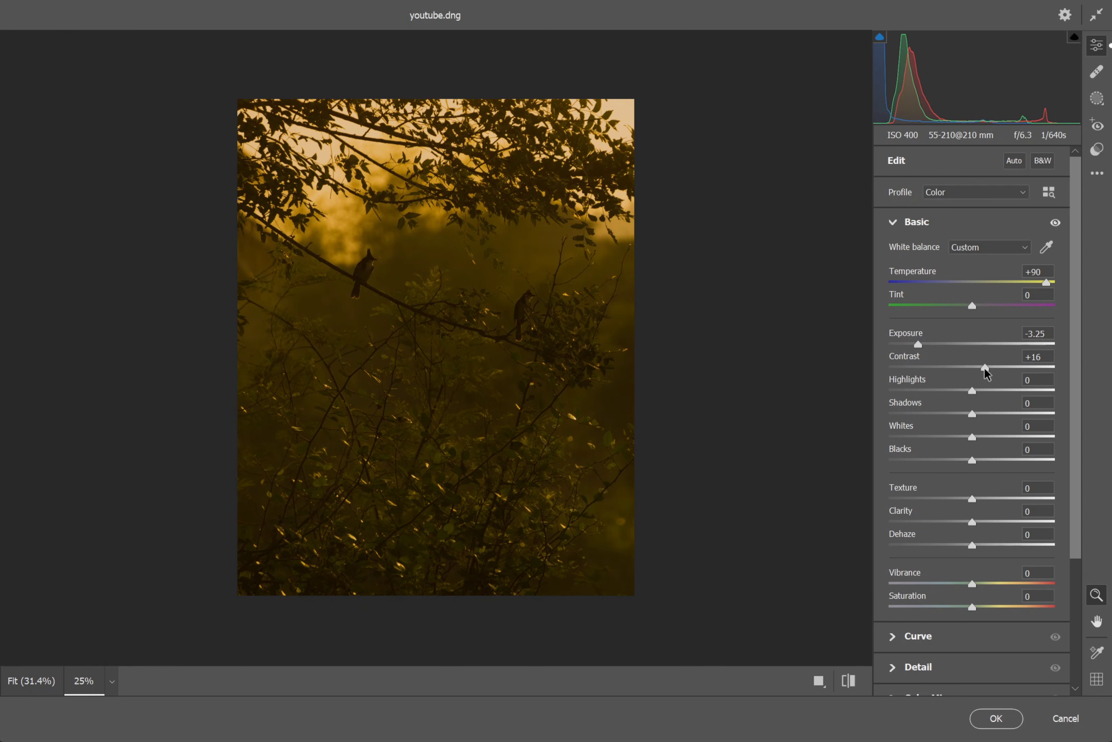
{"action": "key", "text": "ctrl+plus"}
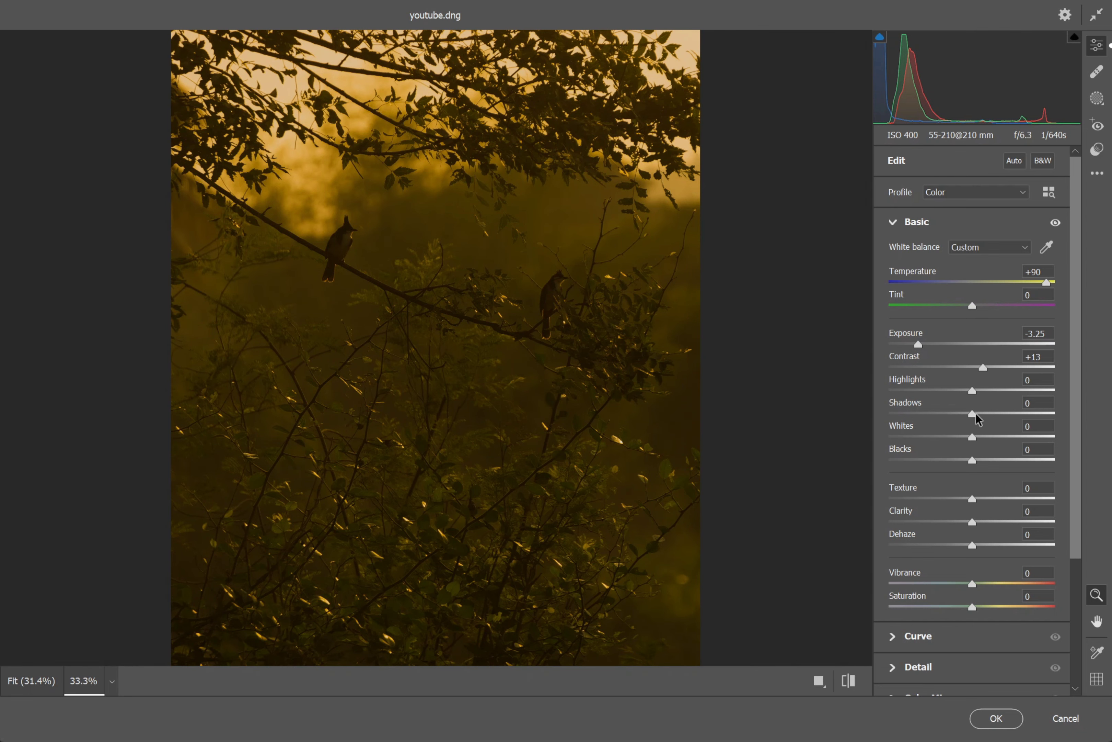
{"action": "left_click_drag", "start_coordinate": [972, 390], "coordinate": [950, 421]}
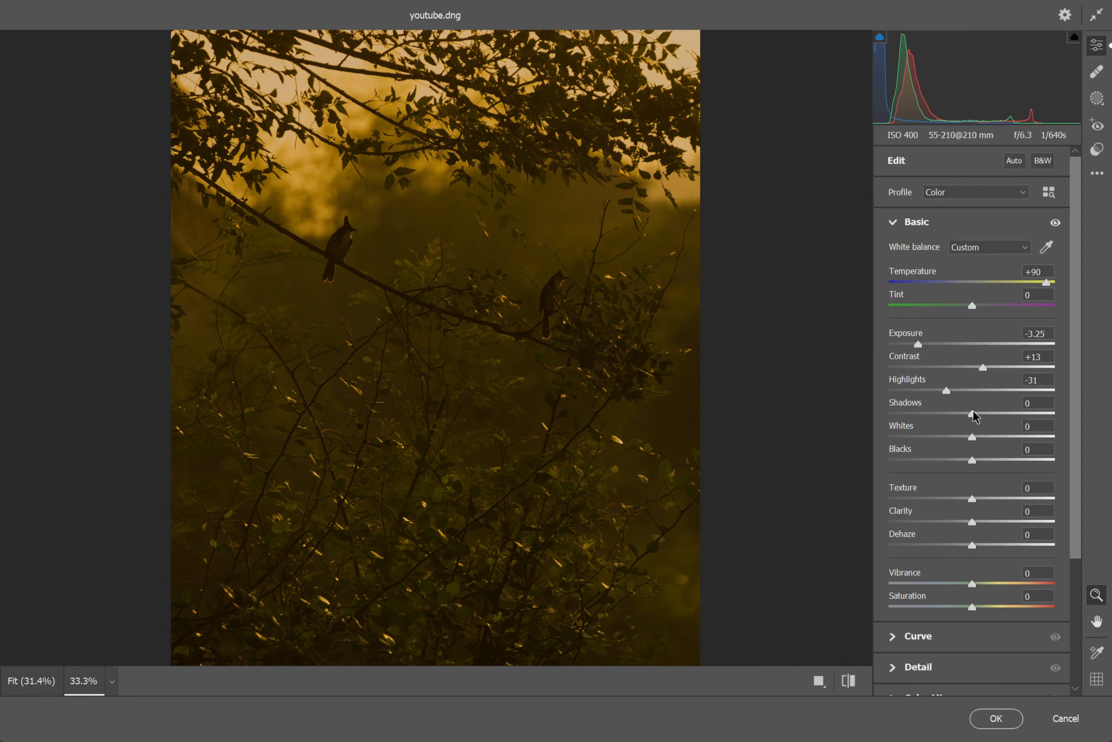
{"action": "left_click_drag", "start_coordinate": [970, 414], "coordinate": [996, 442]}
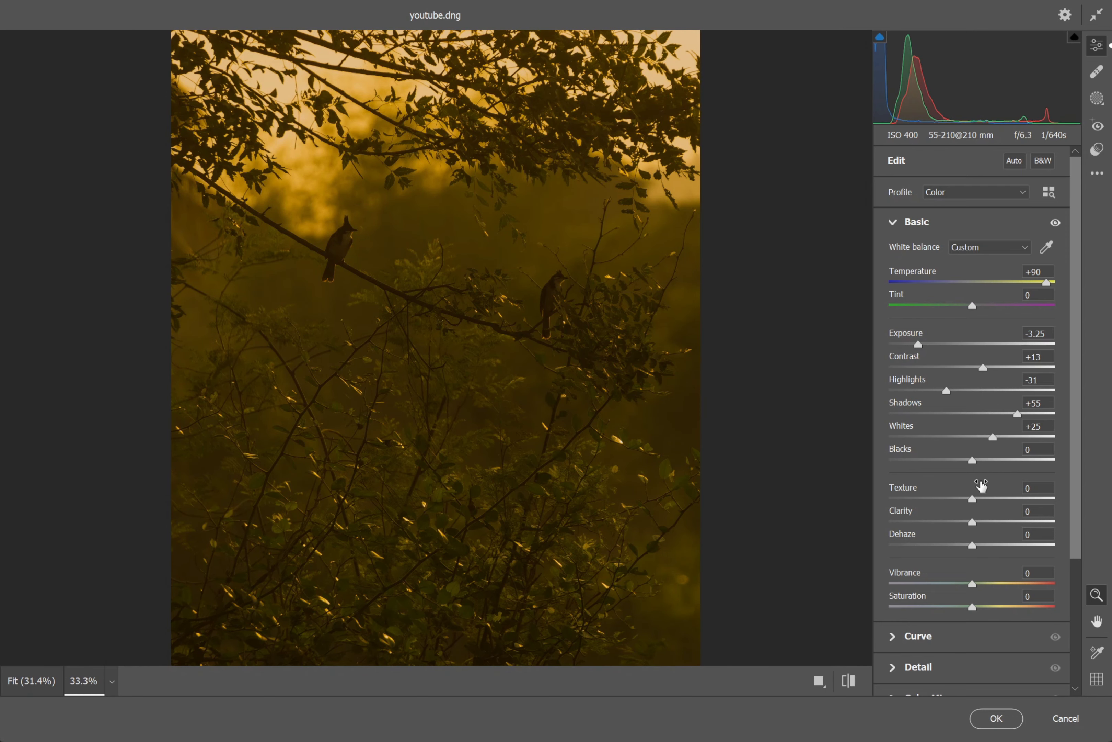
{"action": "scroll", "coordinate": [982, 489], "scroll_direction": "down", "scroll_amount": 2}
{"action": "key", "text": "ctrl+minus"}
{"action": "left_click_drag", "start_coordinate": [973, 492], "coordinate": [992, 499]}
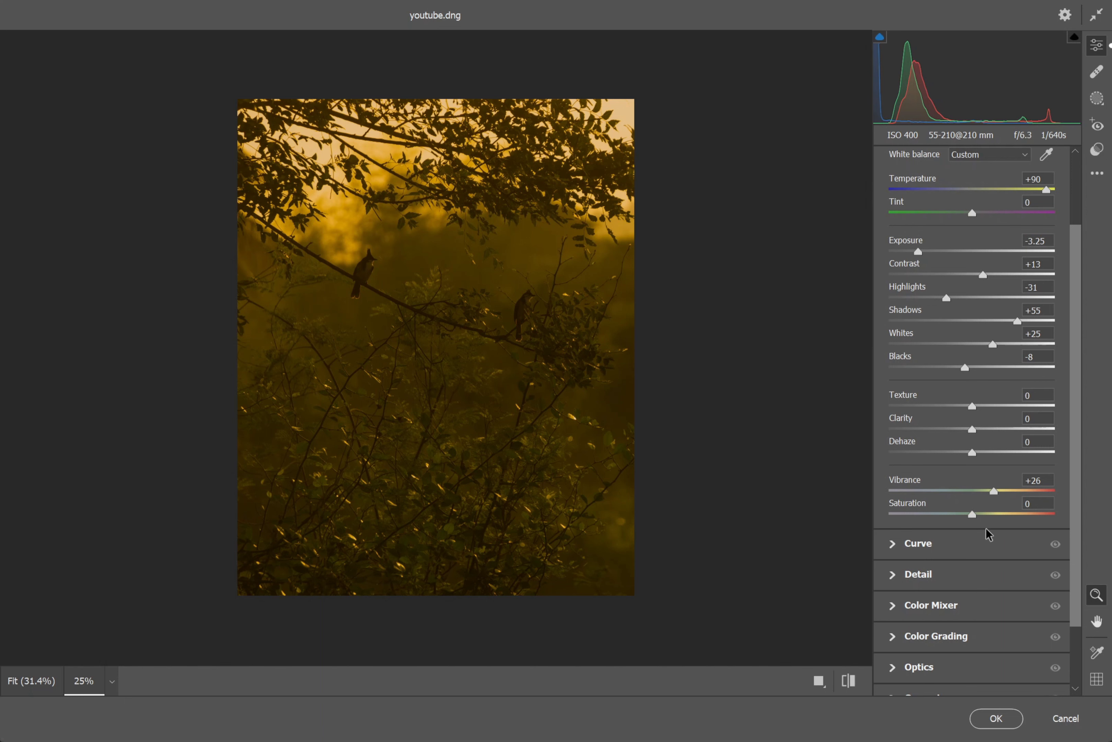
{"action": "scroll", "coordinate": [971, 586], "scroll_direction": "down", "scroll_amount": 2}
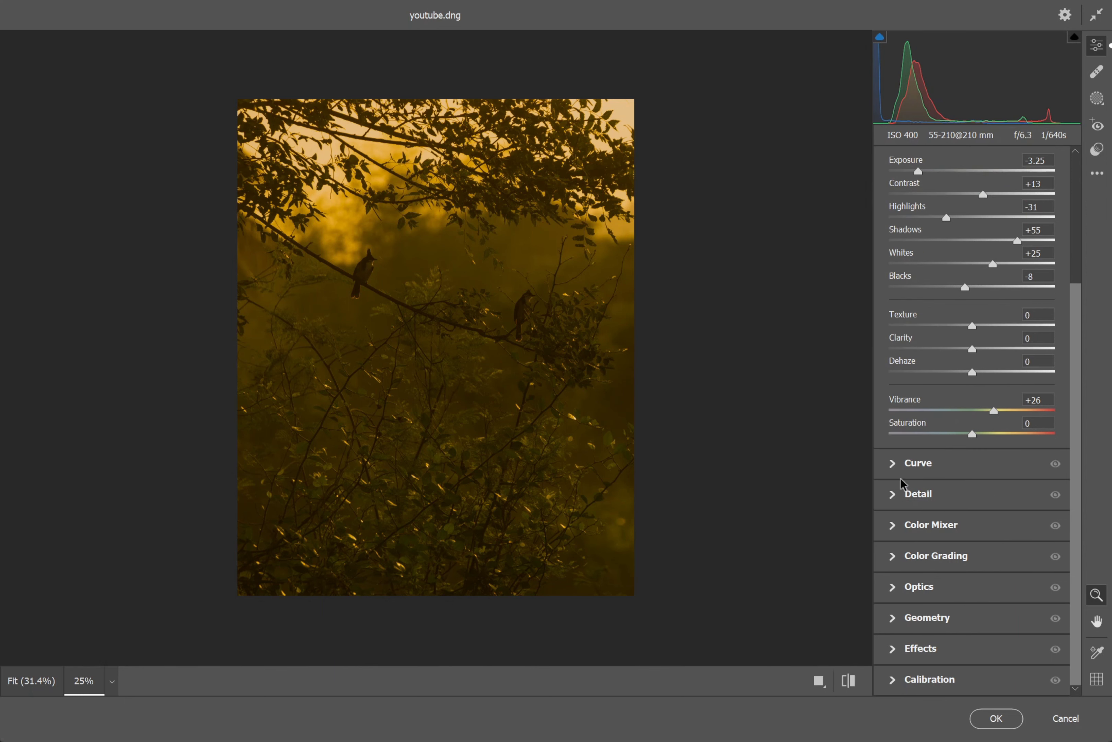
Adjust the parametric tone curve to Lights -3 and Shadows -5.
{"action": "left_click", "coordinate": [899, 464]}
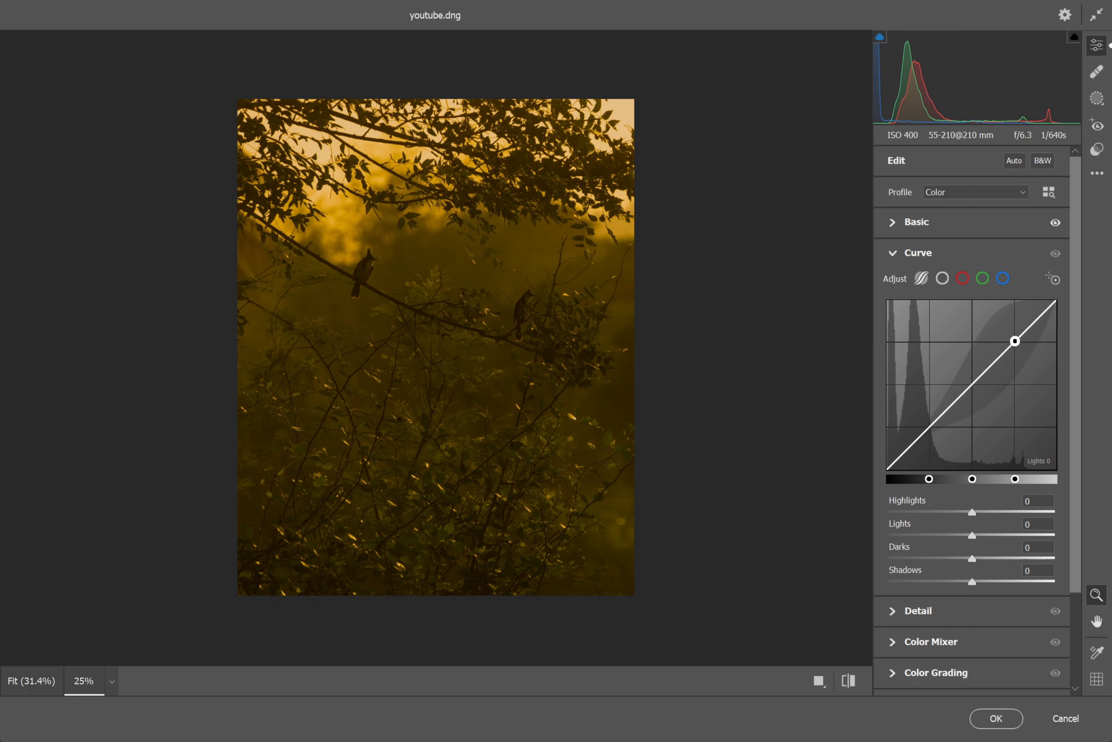
{"action": "left_click_drag", "start_coordinate": [1015, 341], "coordinate": [1015, 336]}
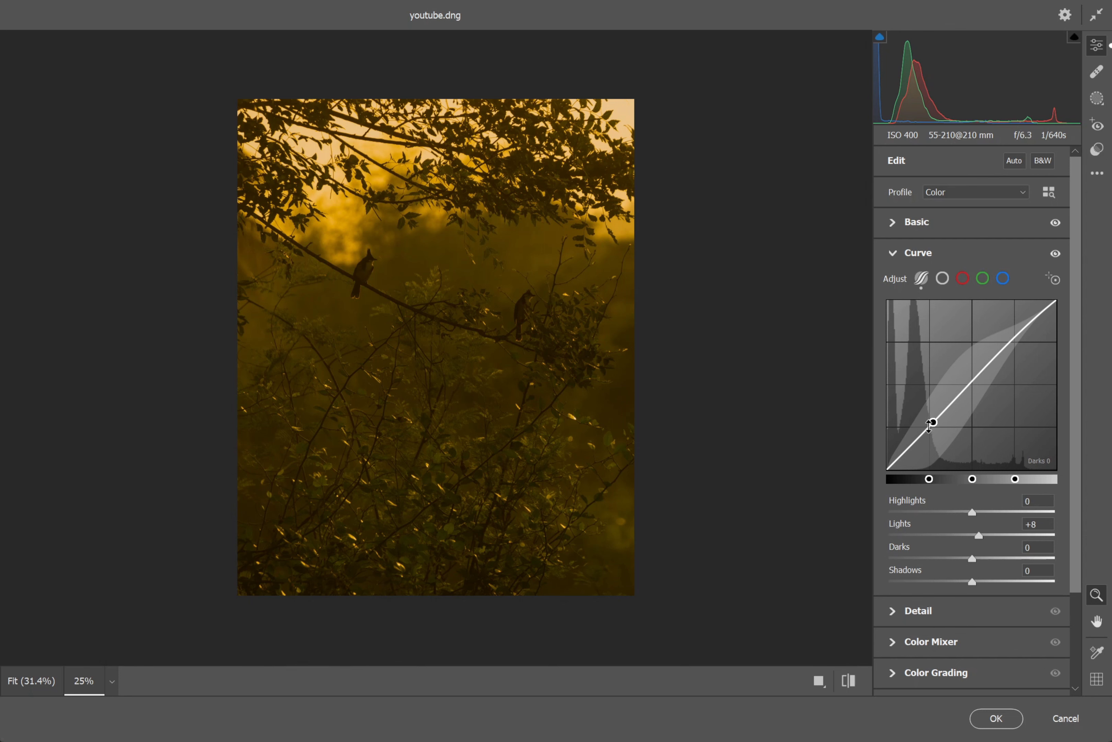
{"action": "left_click_drag", "start_coordinate": [925, 439], "coordinate": [928, 432]}
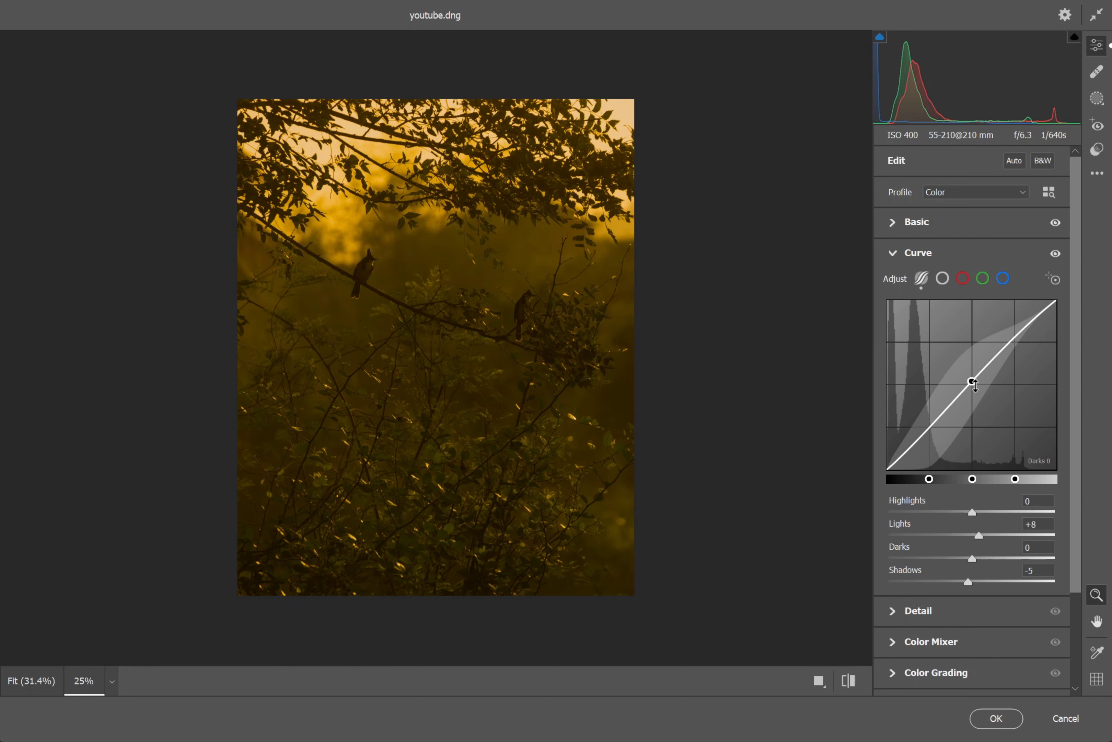
{"action": "left_click_drag", "start_coordinate": [988, 381], "coordinate": [973, 383]}
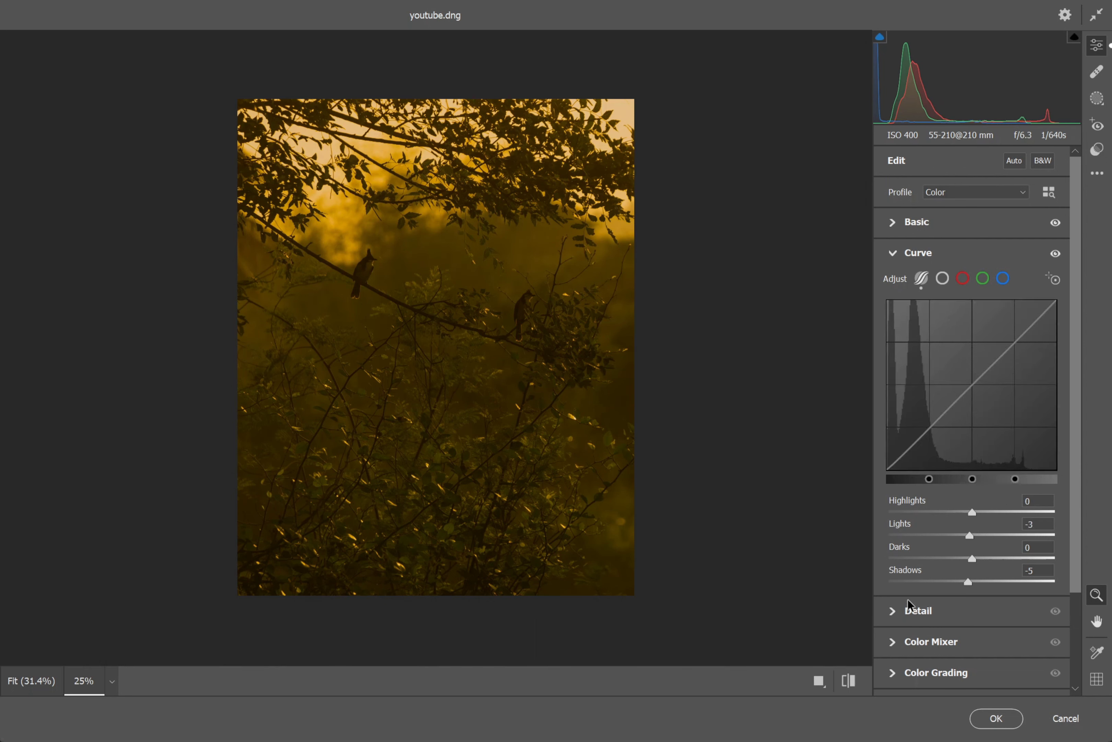
{"action": "scroll", "coordinate": [908, 598], "scroll_direction": "down", "scroll_amount": 2}
Set sharpening Amount to 34 and Masking to 62, previewing the edge mask.
{"action": "left_click", "coordinate": [896, 520]}
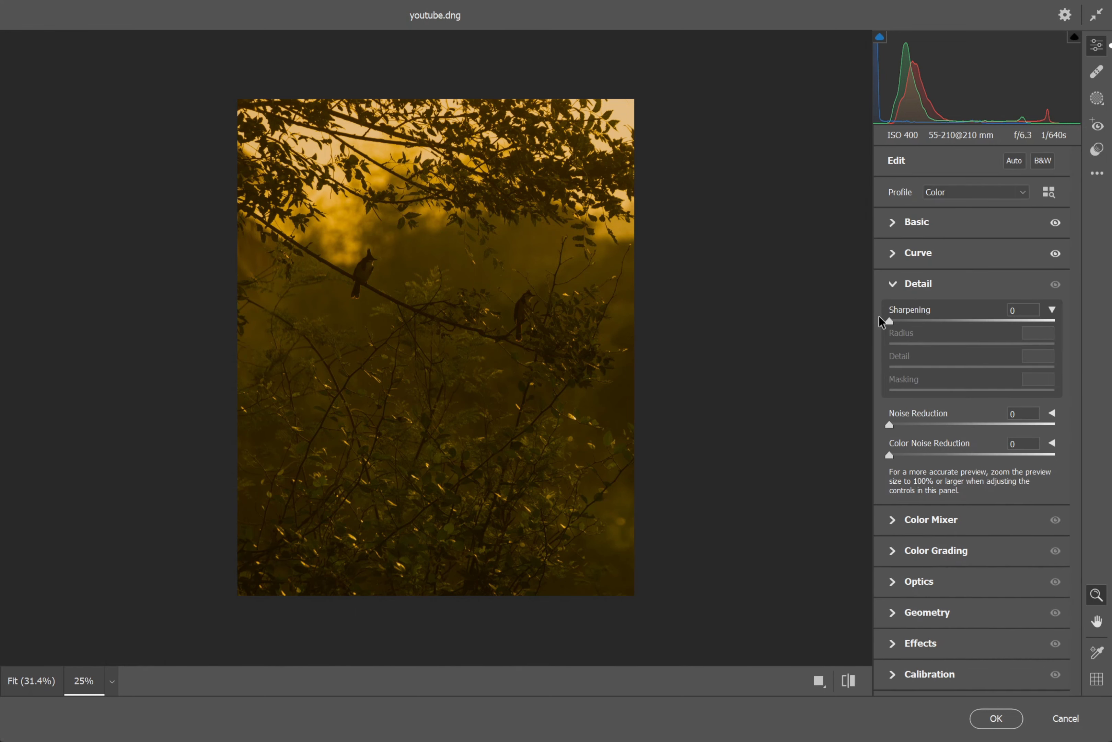
{"action": "left_click_drag", "start_coordinate": [890, 323], "coordinate": [899, 327]}
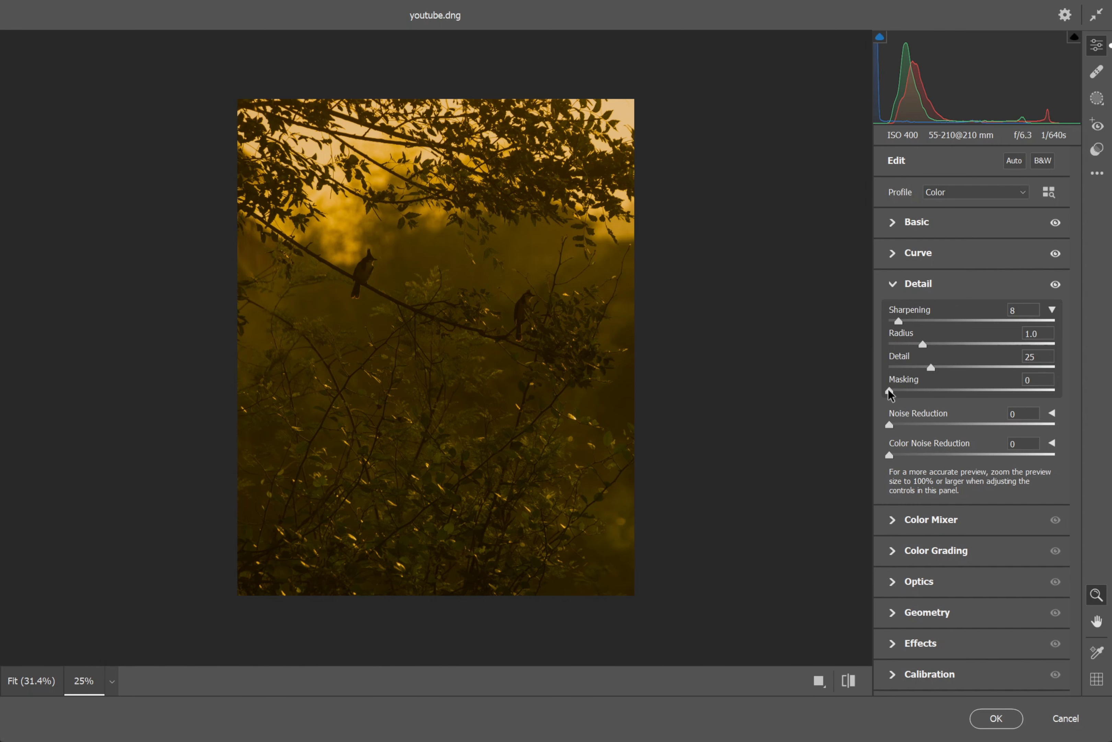
{"action": "left_click_drag", "start_coordinate": [889, 391], "coordinate": [981, 400]}
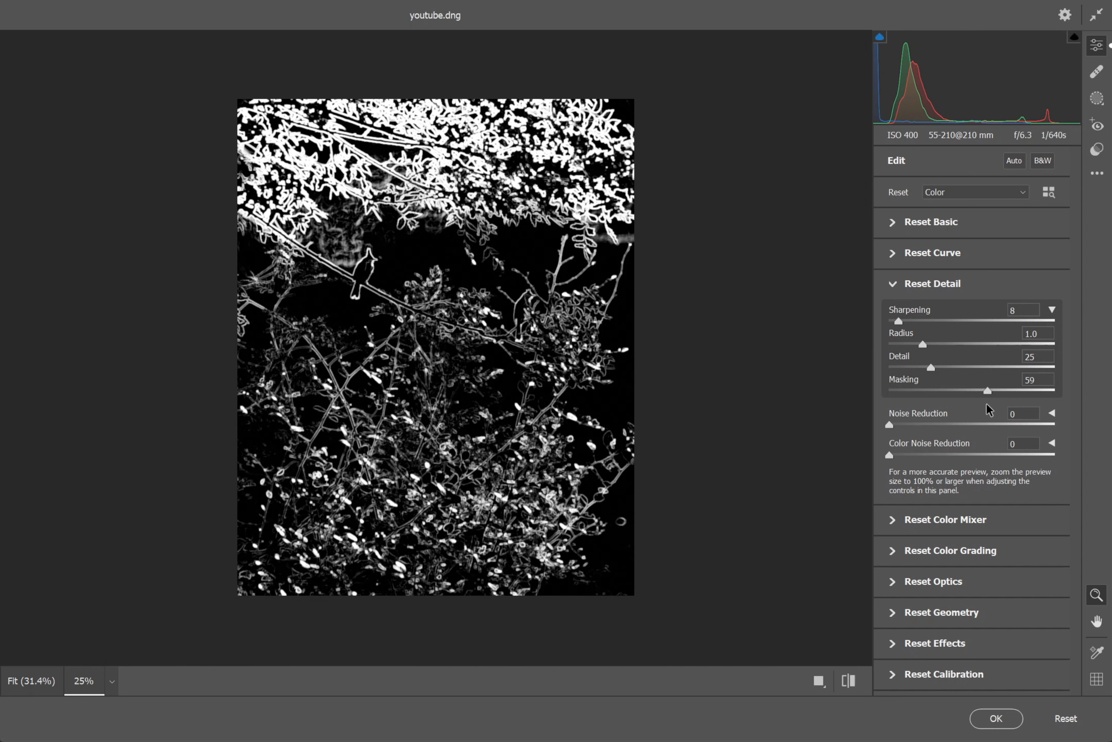
{"action": "left_click_drag", "start_coordinate": [990, 405], "coordinate": [991, 407]}
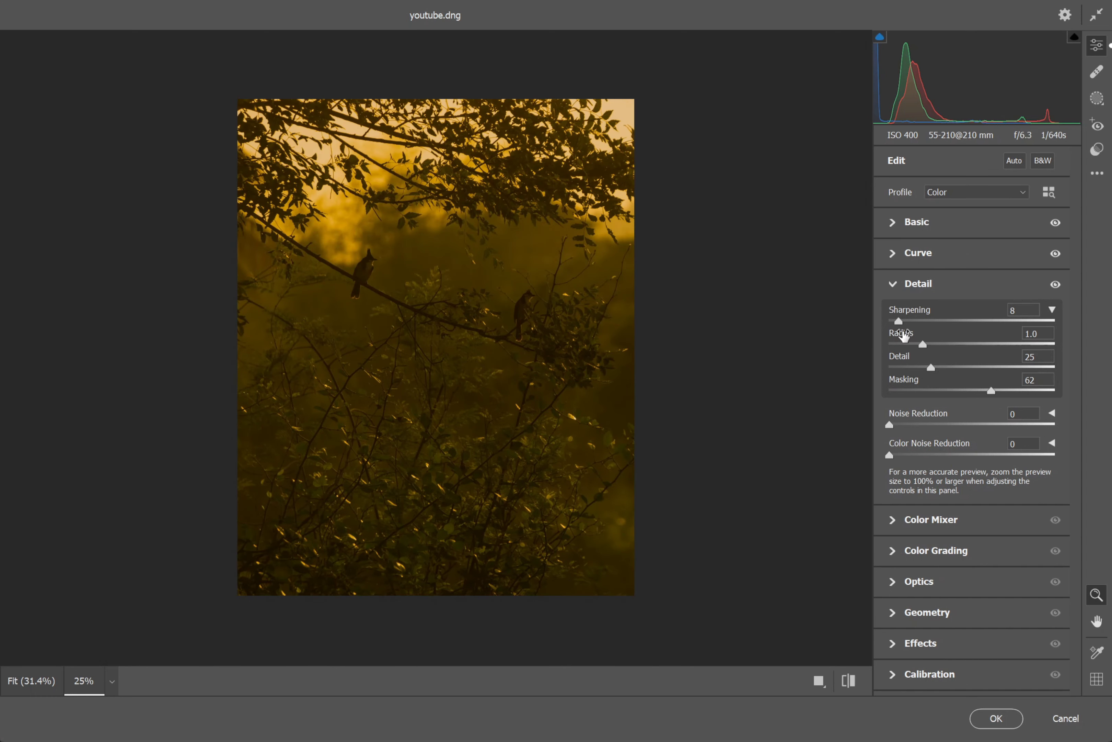
{"action": "left_click_drag", "start_coordinate": [900, 321], "coordinate": [928, 333]}
Nudge Exposure down to -3.35 and commit the Camera Raw Filter to Layer 1.
{"action": "left_click", "coordinate": [903, 222]}
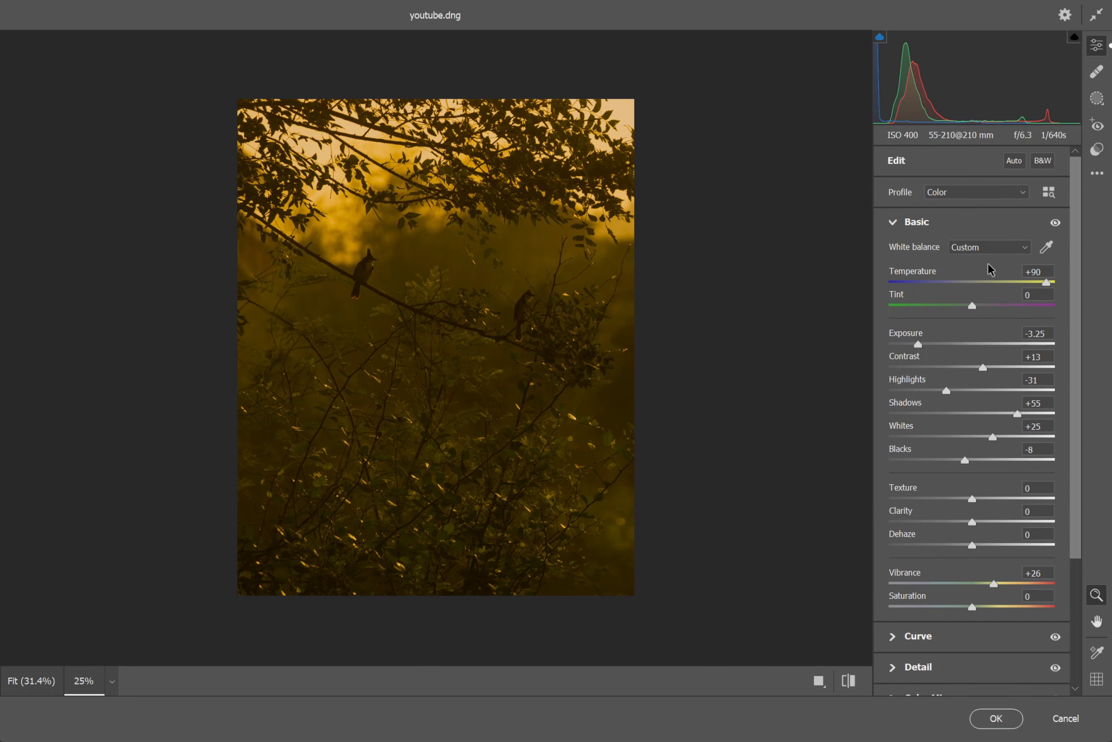
{"action": "left_click_drag", "start_coordinate": [916, 344], "coordinate": [924, 364]}
{"action": "left_click", "coordinate": [996, 718]}
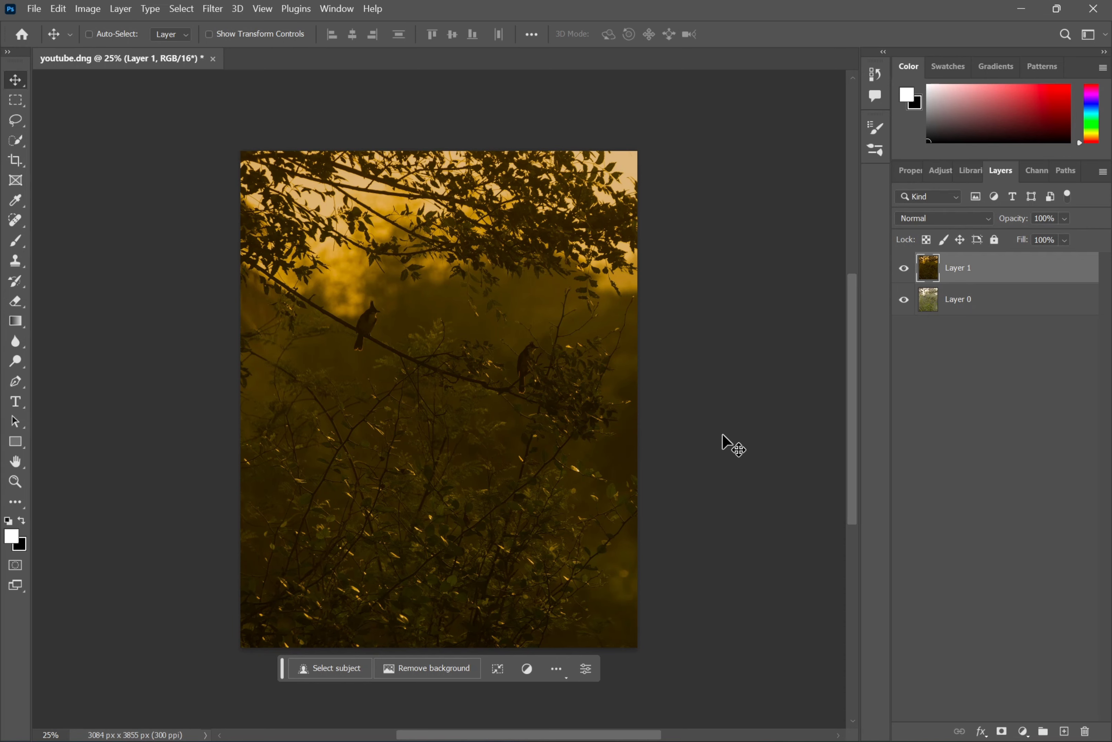
{"action": "key", "text": "ctrl+z"}
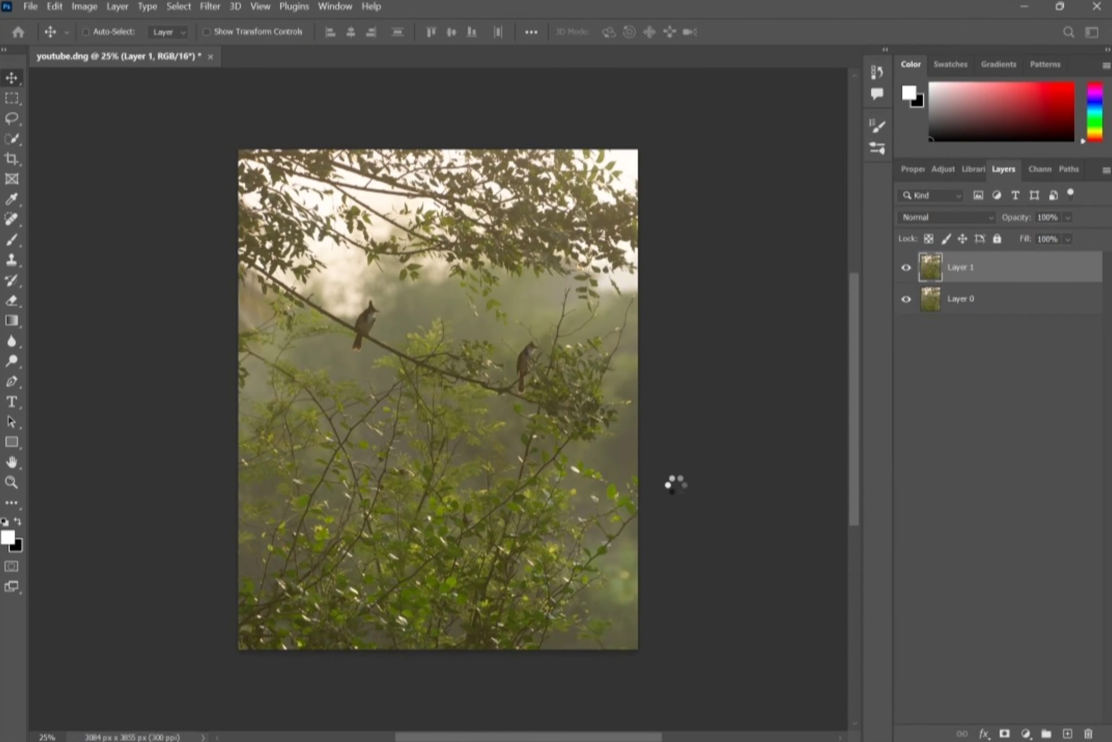
{"action": "key", "text": "ctrl+shift+z"}
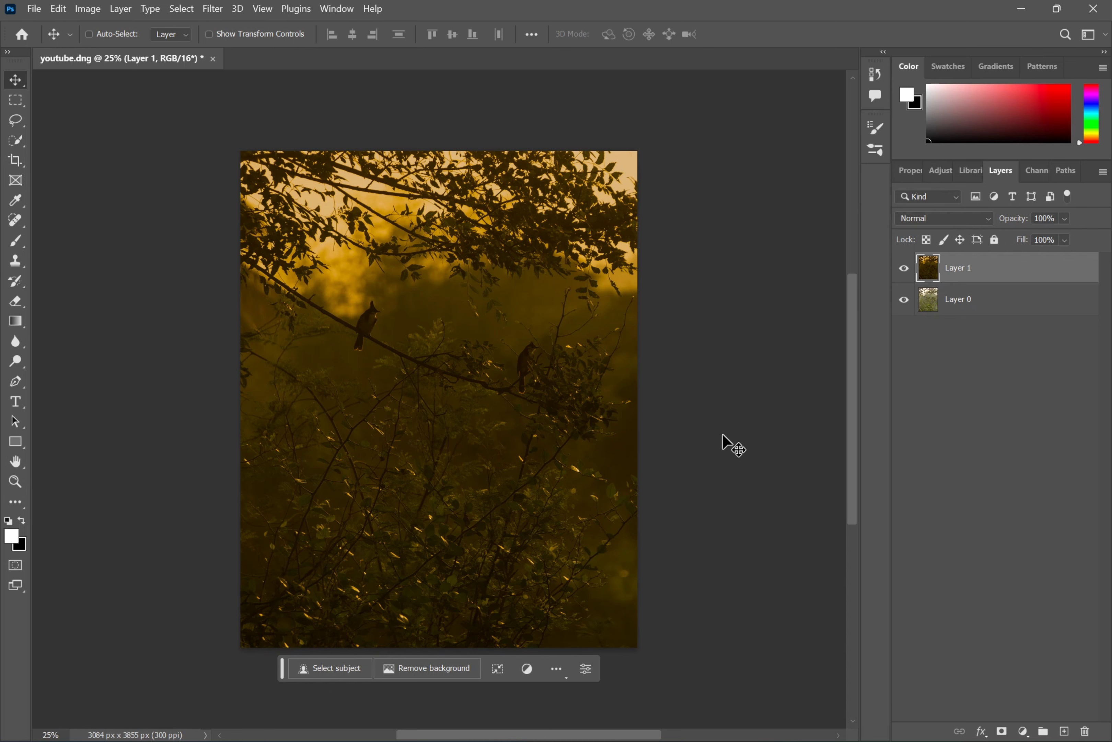